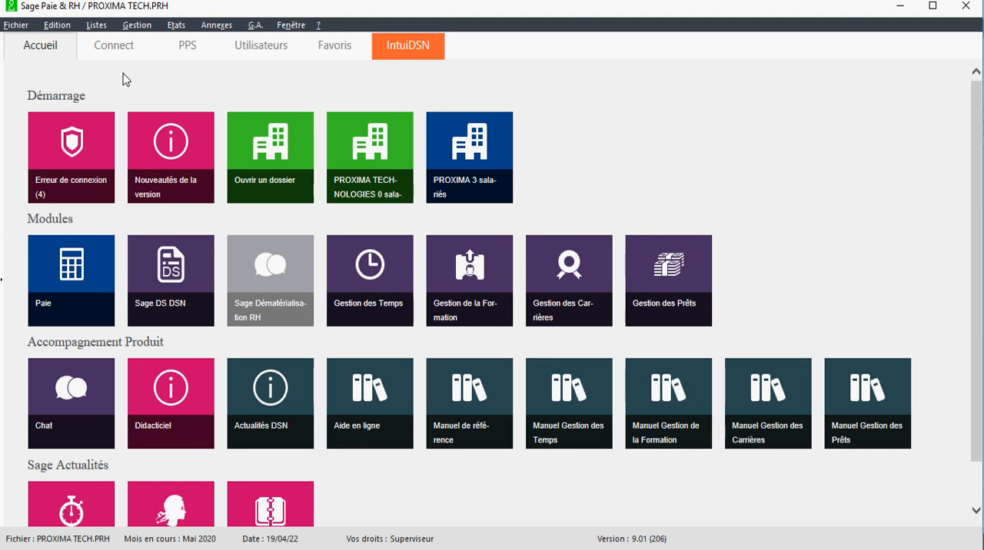
Step: Open the list of event natures and bring up the settings of nature 0045
{"action": "left_click", "coordinate": [100, 30]}
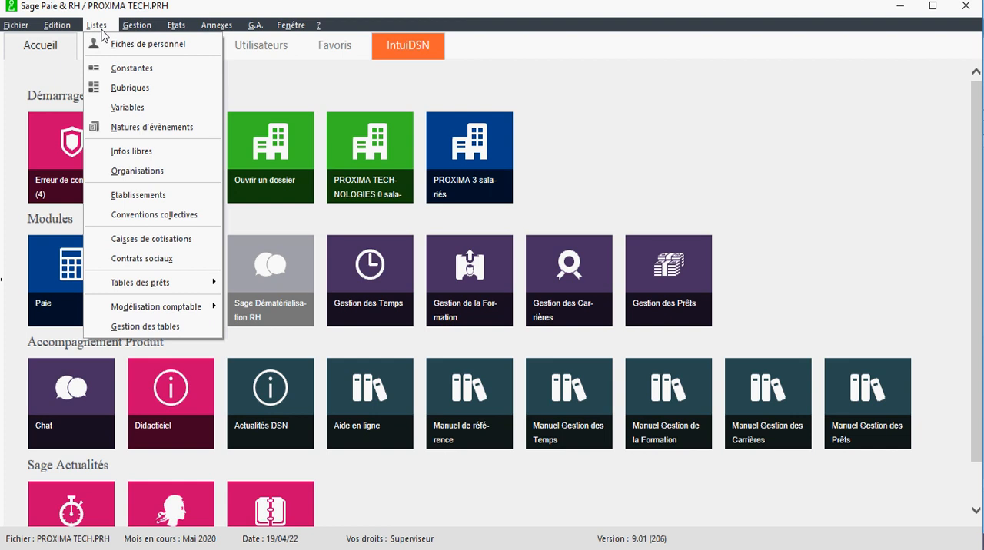
{"action": "left_click", "coordinate": [140, 128]}
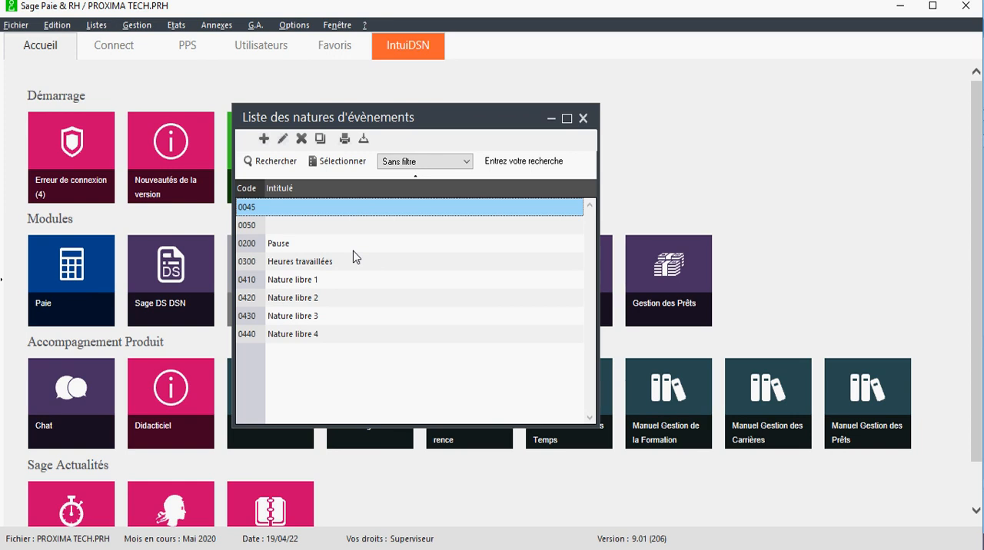
{"action": "left_click", "coordinate": [365, 377]}
{"action": "left_click_drag", "start_coordinate": [382, 99], "coordinate": [265, 101]}
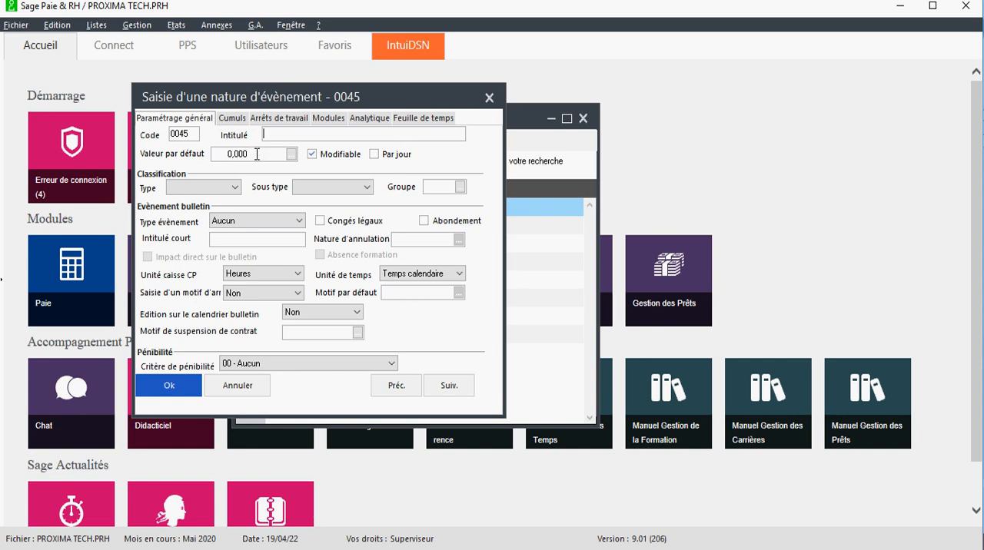
Step: Browse the constants selectable as the default value of nature 0045, without choosing one
{"action": "left_click", "coordinate": [291, 154]}
{"action": "left_click_drag", "start_coordinate": [444, 160], "coordinate": [324, 183]}
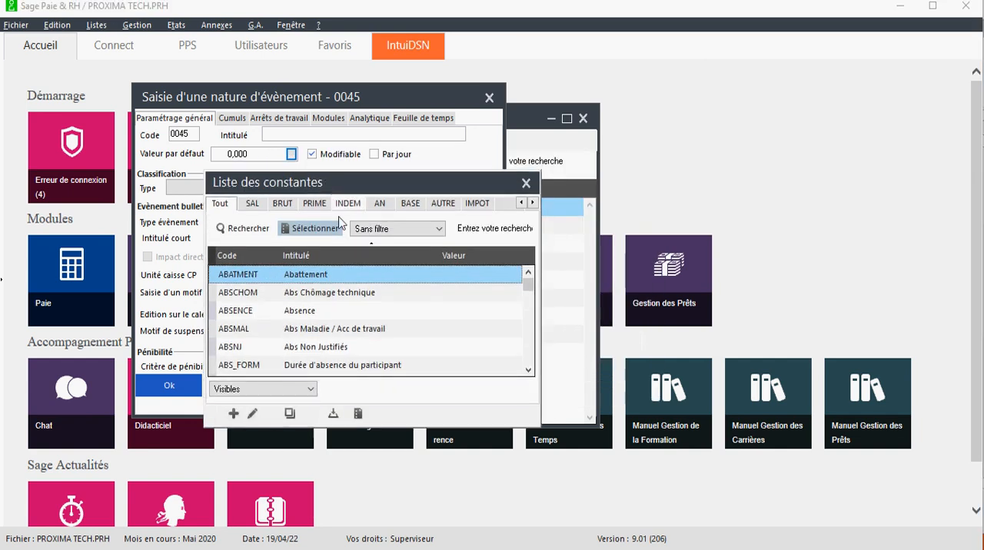
{"action": "scroll", "coordinate": [348, 299], "scroll_direction": "down", "scroll_amount": 5}
{"action": "scroll", "coordinate": [349, 300], "scroll_direction": "down", "scroll_amount": 10}
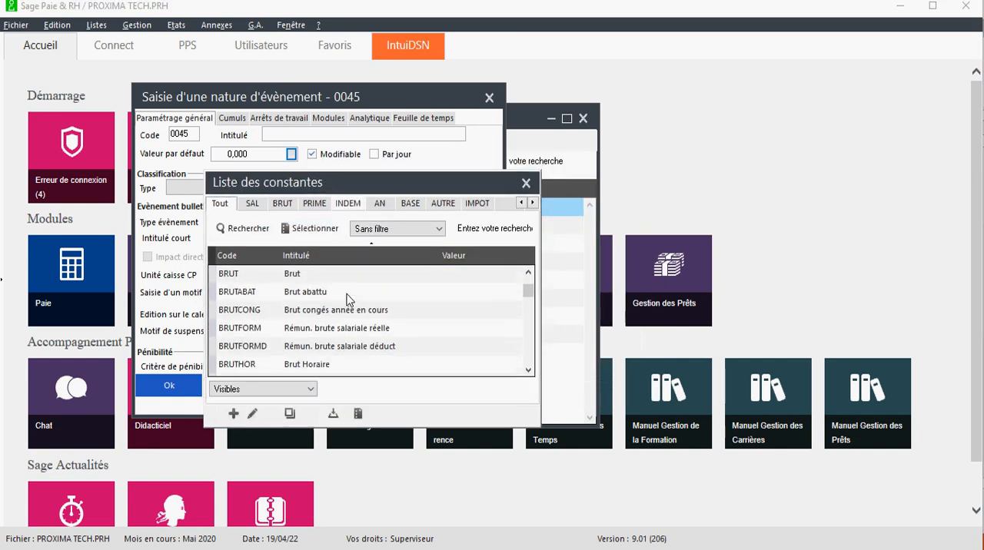
{"action": "left_click", "coordinate": [526, 183]}
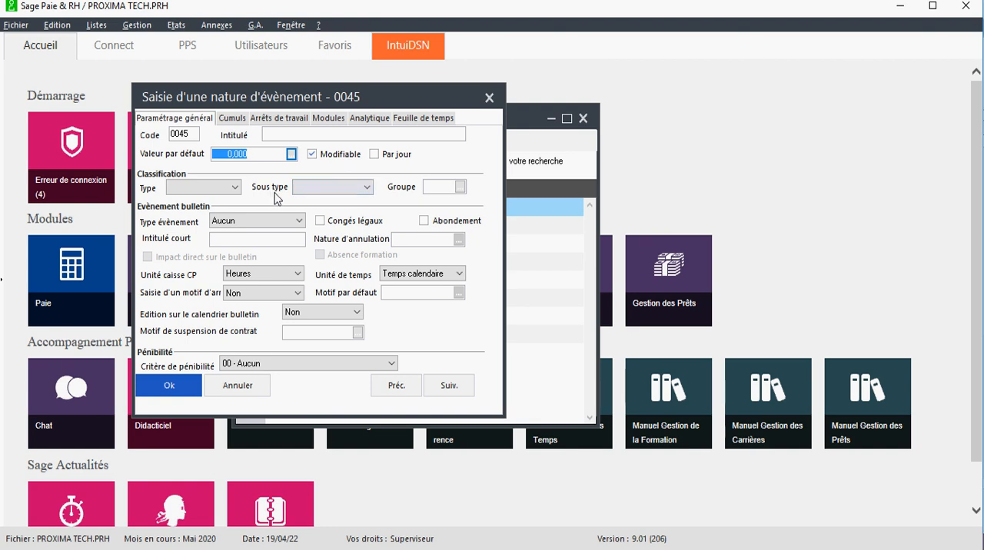
Step: Check the classification type choices of nature 0045 and the Paramètres options available for the payroll file
{"action": "left_click", "coordinate": [190, 186]}
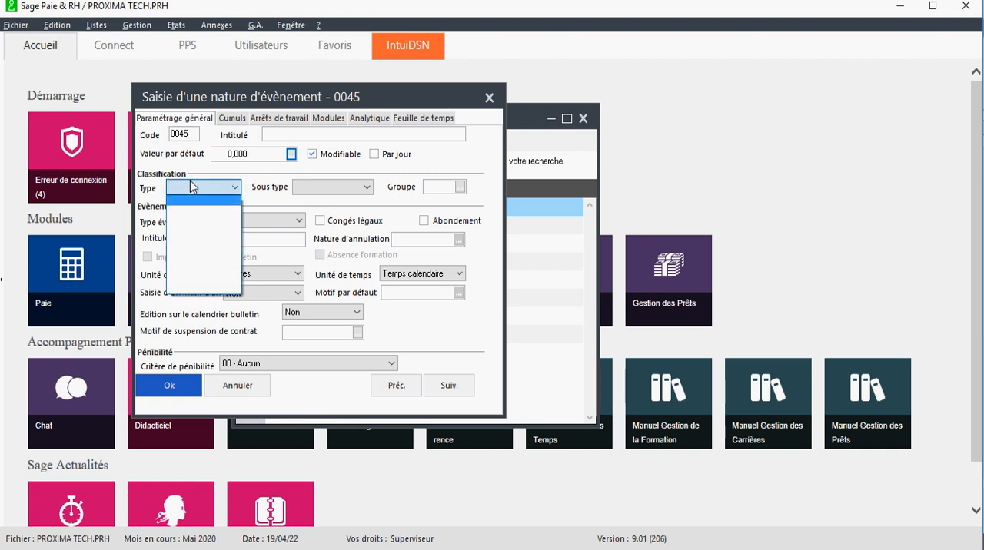
{"action": "left_click", "coordinate": [253, 192]}
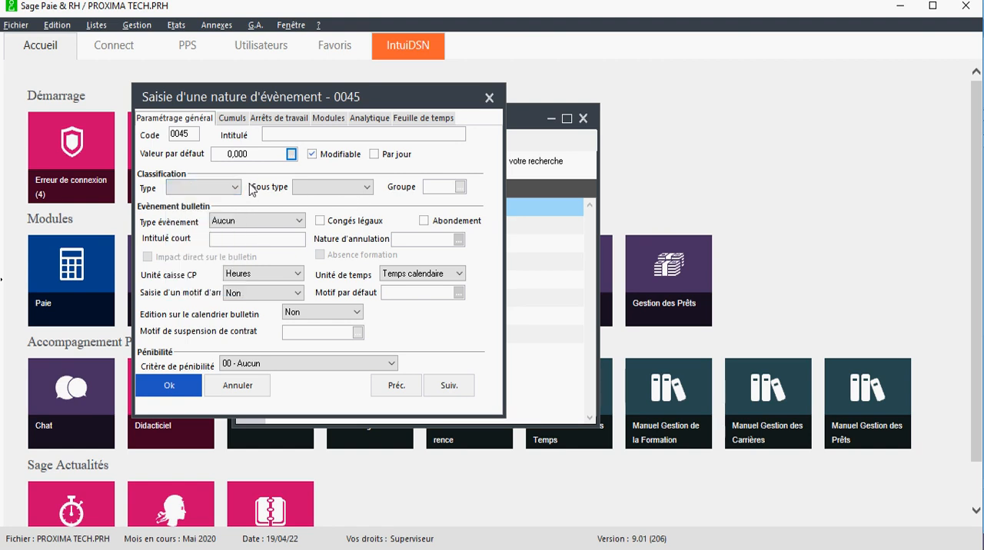
{"action": "left_click", "coordinate": [16, 25]}
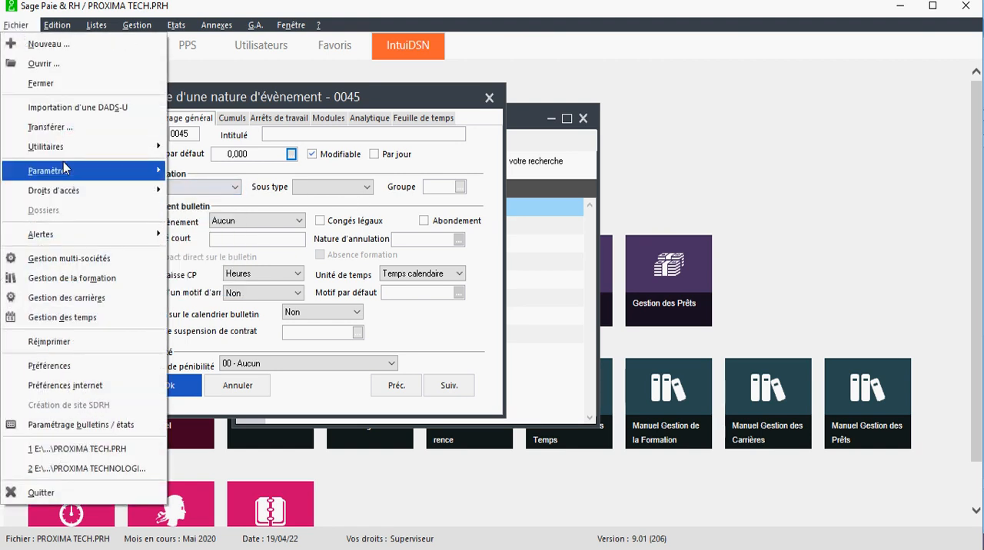
{"action": "mouse_move", "coordinate": [72, 164]}
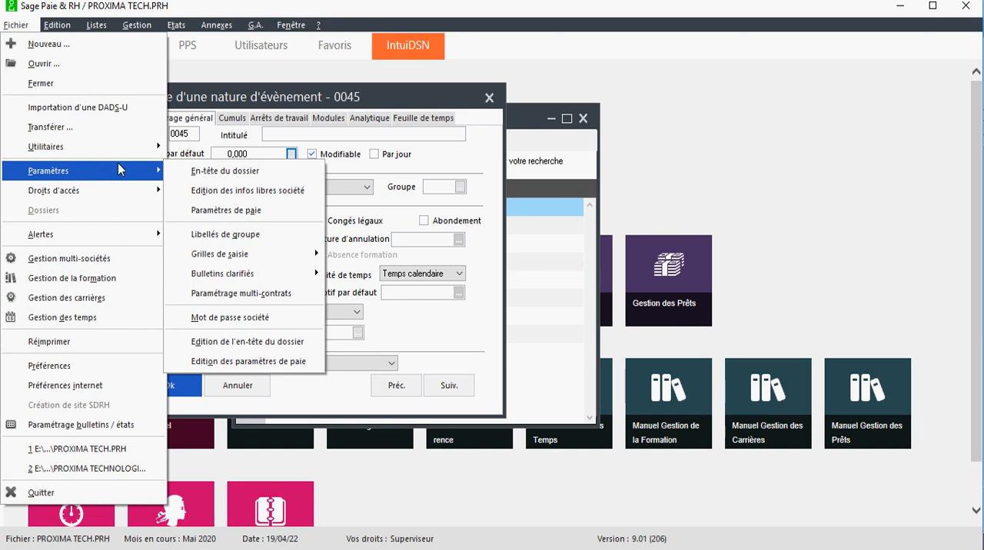
{"action": "left_click", "coordinate": [351, 242]}
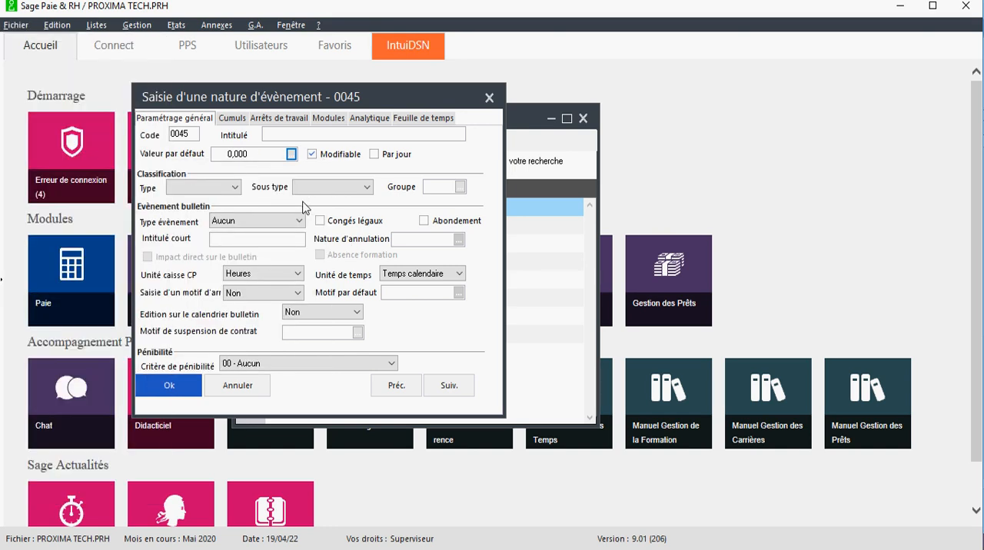
{"action": "left_click_drag", "start_coordinate": [288, 96], "coordinate": [303, 95]}
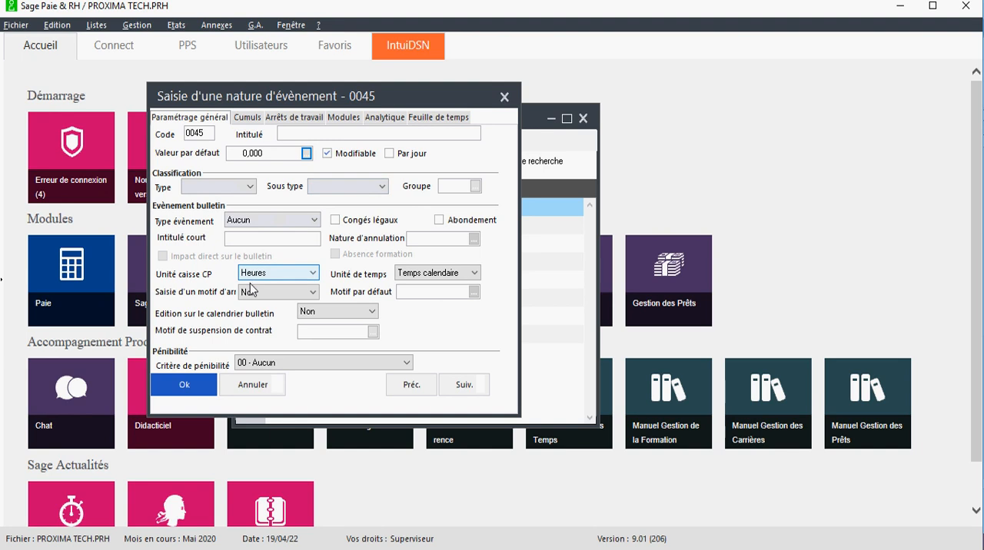
Step: Review the choices for Type évènement, Unité caisse CP and Unité de temps, keeping Aucun, Heures and Temps calendaire
{"action": "left_click", "coordinate": [282, 221]}
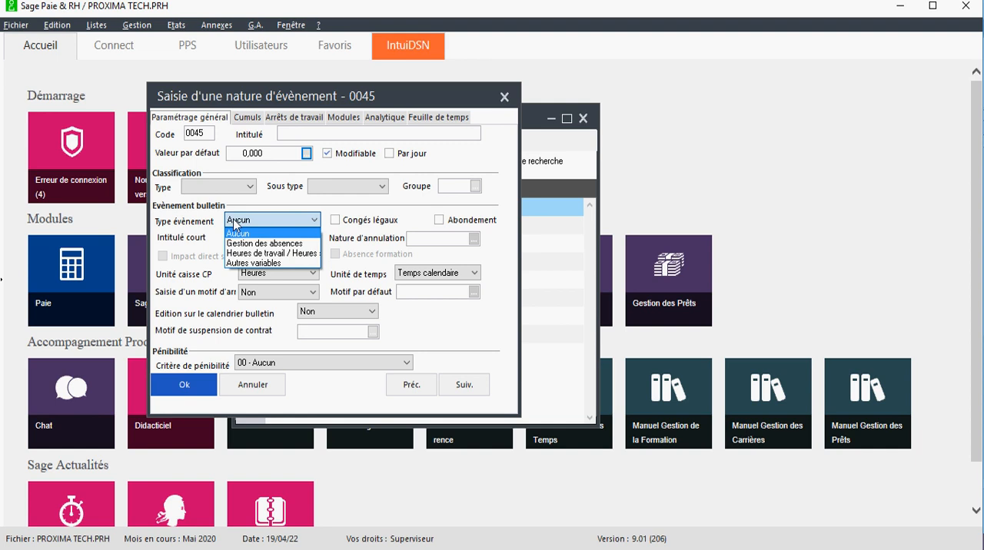
{"action": "left_click", "coordinate": [261, 233]}
{"action": "left_click", "coordinate": [273, 221]}
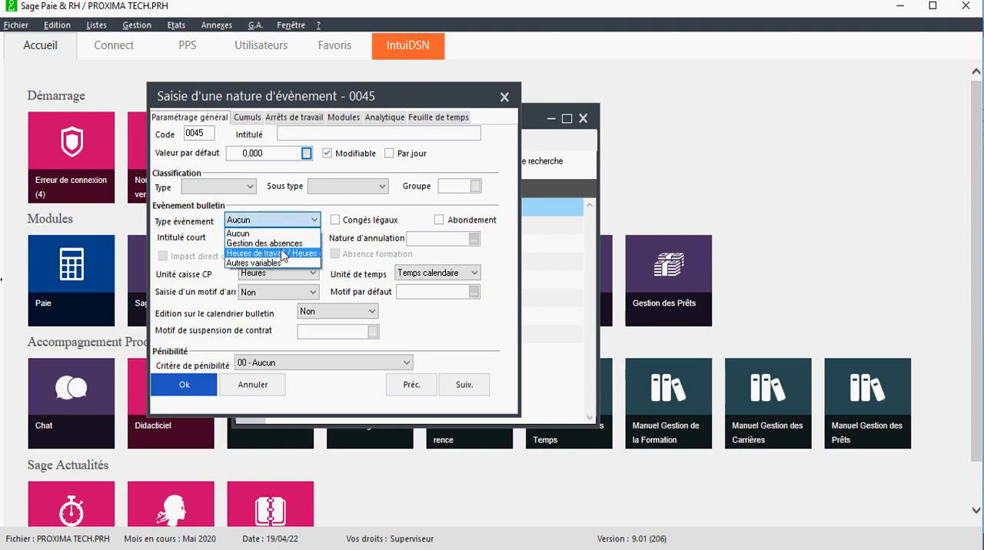
{"action": "left_click", "coordinate": [272, 223]}
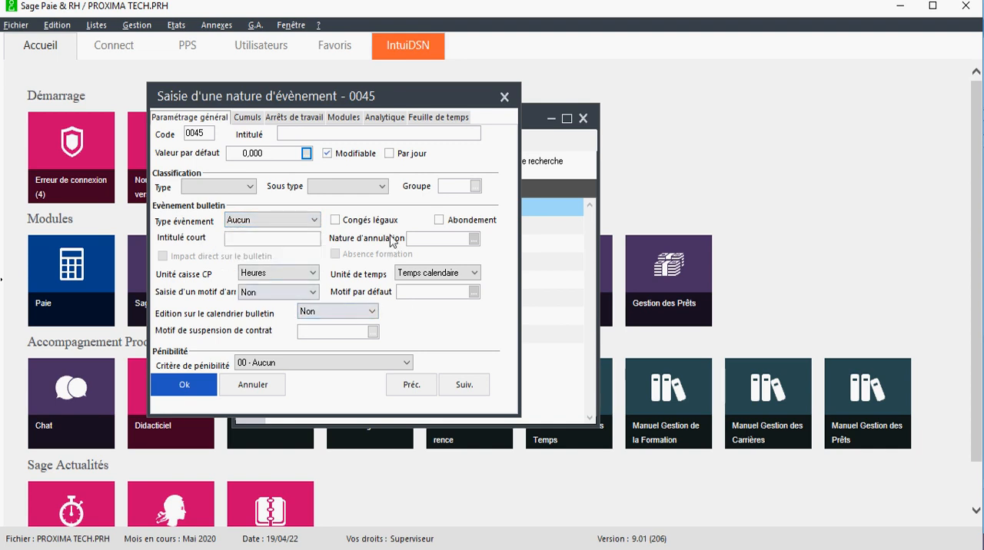
{"action": "left_click", "coordinate": [291, 275]}
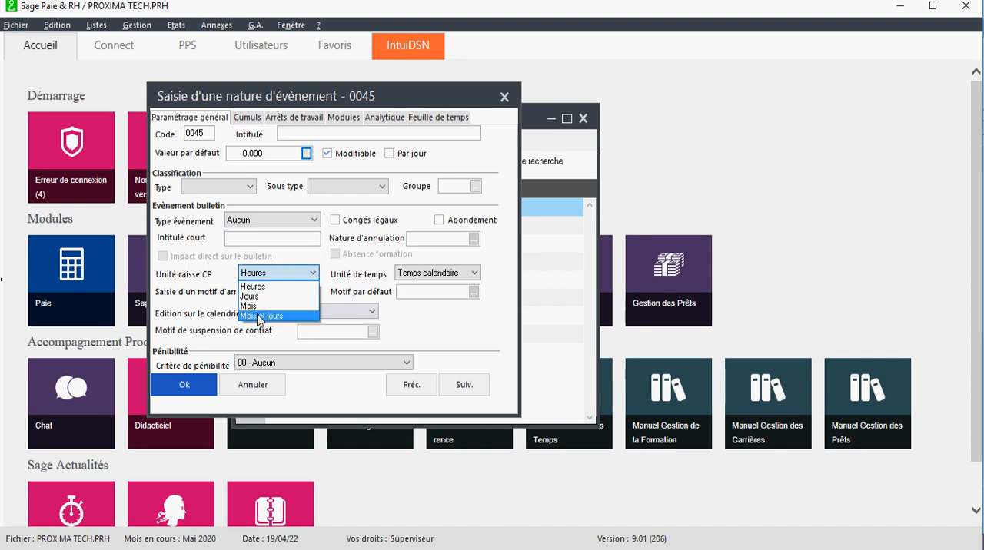
{"action": "left_click", "coordinate": [272, 282]}
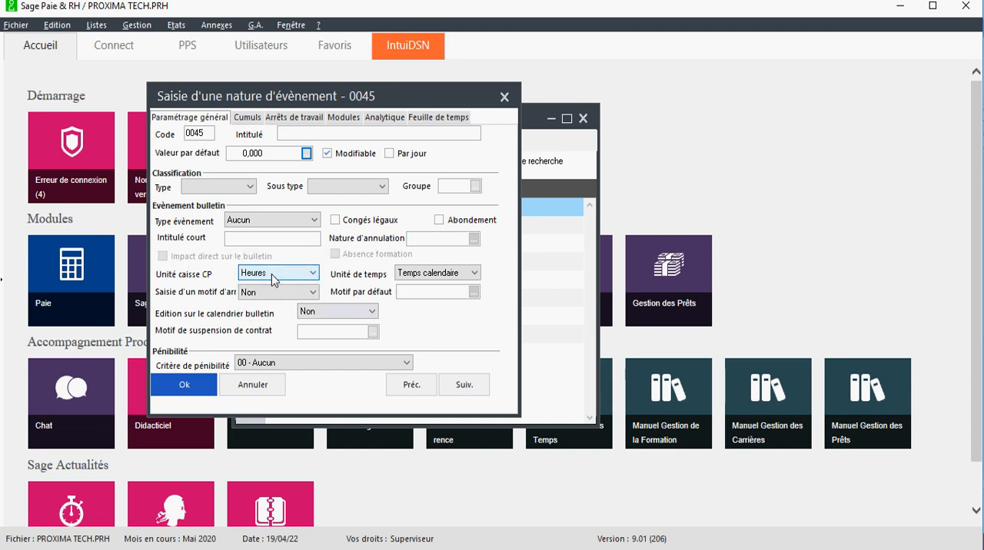
{"action": "left_click", "coordinate": [438, 273]}
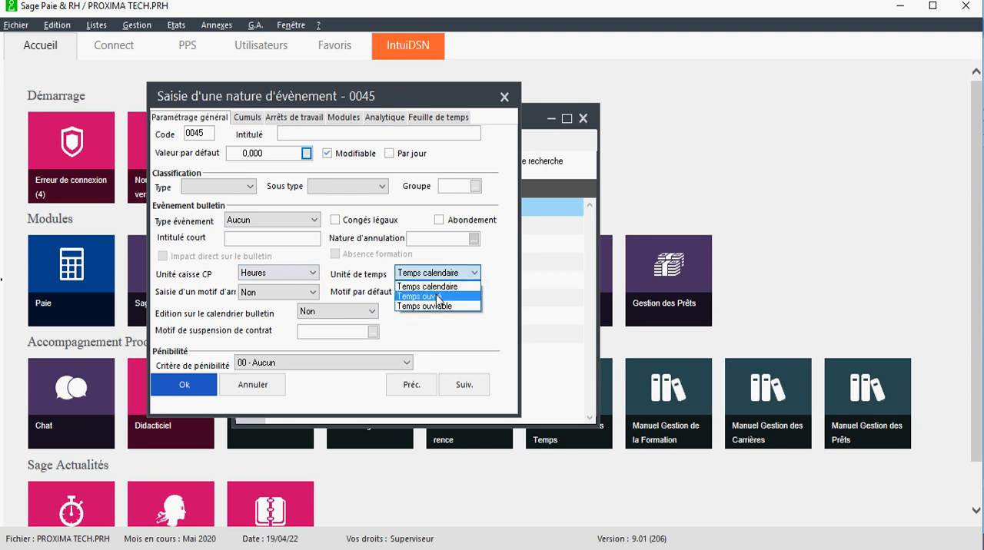
{"action": "left_click", "coordinate": [432, 287]}
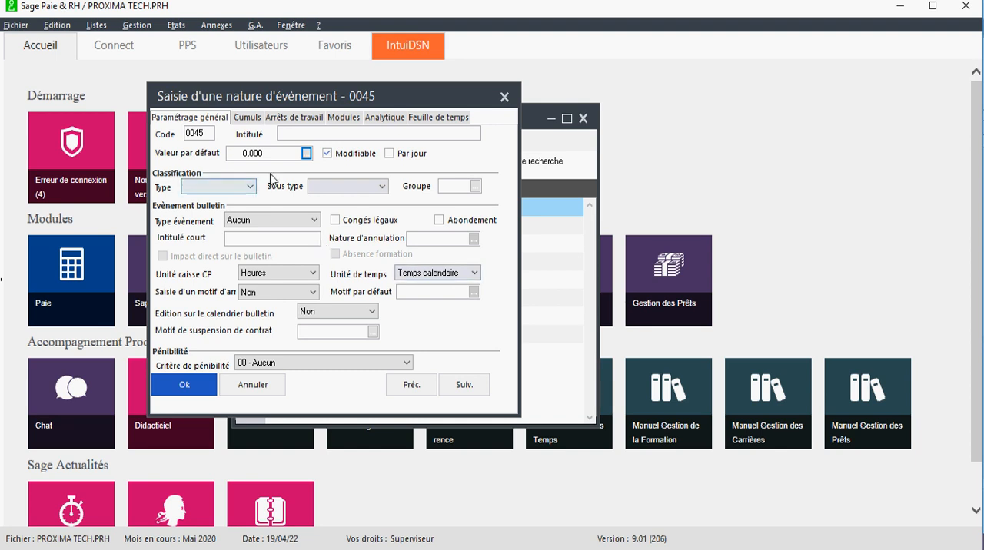
Step: Examine the Cumuls settings of nature 0045, including the selectable constants and the list of rubriques, without adding any
{"action": "left_click", "coordinate": [248, 117]}
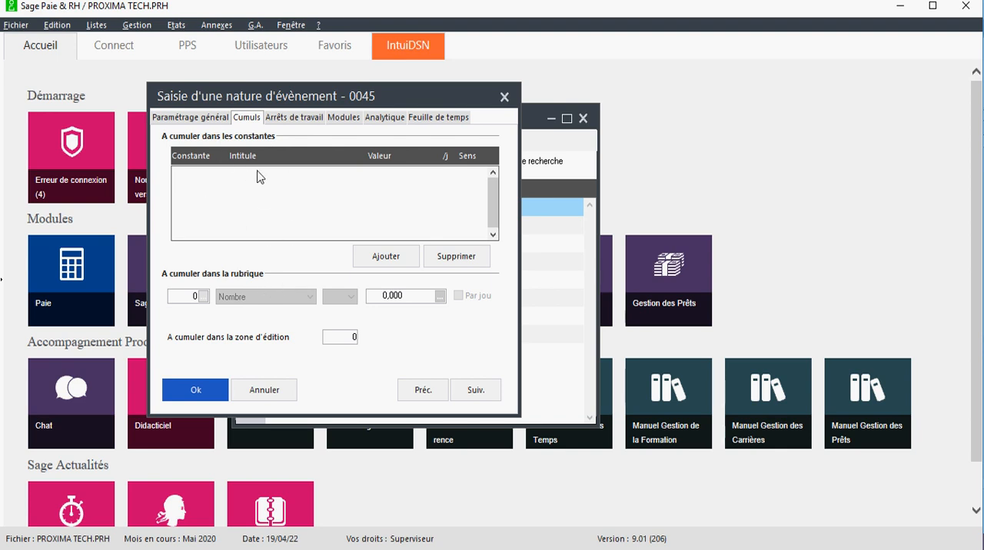
{"action": "left_click", "coordinate": [388, 260]}
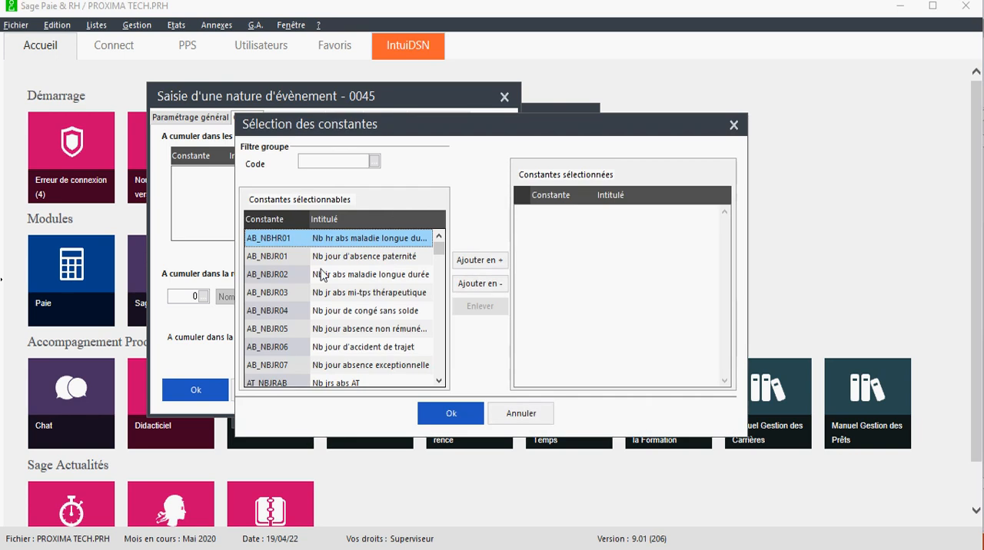
{"action": "left_click", "coordinate": [733, 125]}
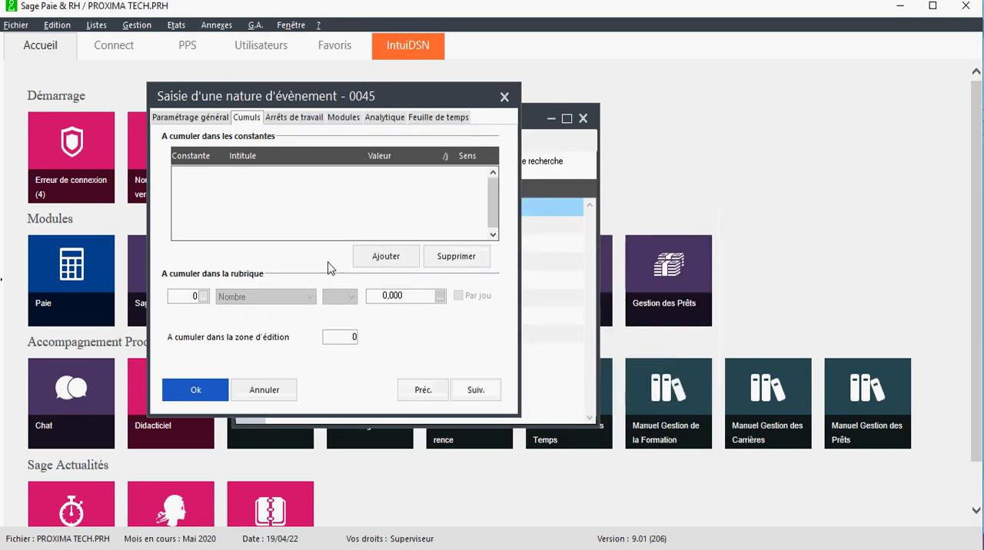
{"action": "left_click", "coordinate": [204, 297]}
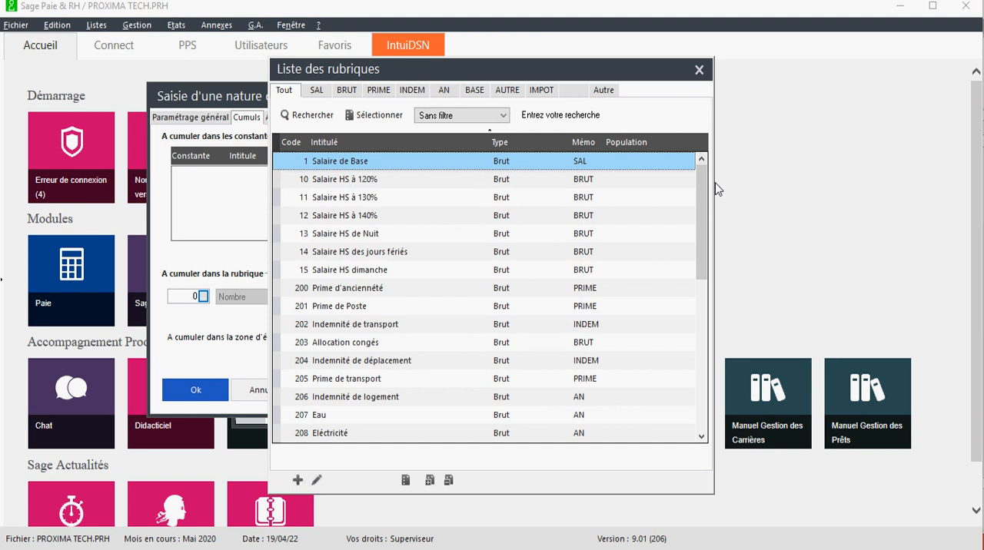
{"action": "scroll", "coordinate": [708, 188], "scroll_direction": "down", "scroll_amount": 6}
{"action": "scroll", "coordinate": [709, 188], "scroll_direction": "up", "scroll_amount": 6}
{"action": "left_click", "coordinate": [699, 72]}
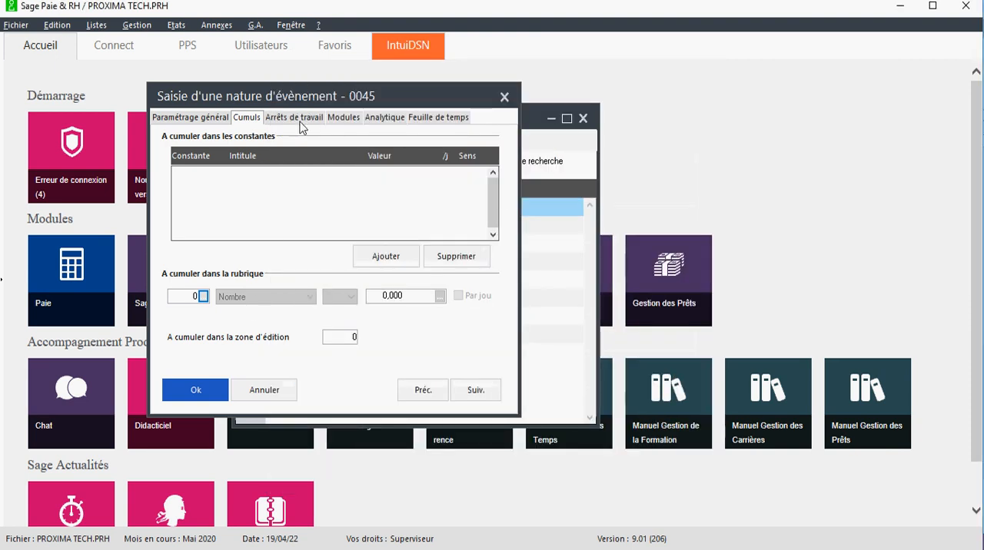
Step: Review the Arrêts de travail, Modules, Analytique and Feuille de temps settings, and return to the general settings of nature 0045
{"action": "left_click", "coordinate": [212, 121]}
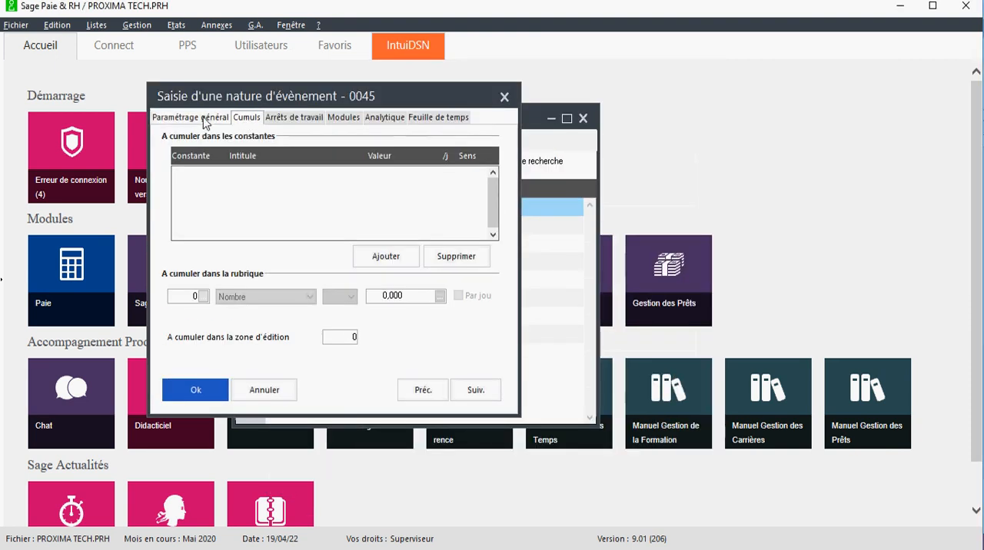
{"action": "left_click", "coordinate": [289, 123]}
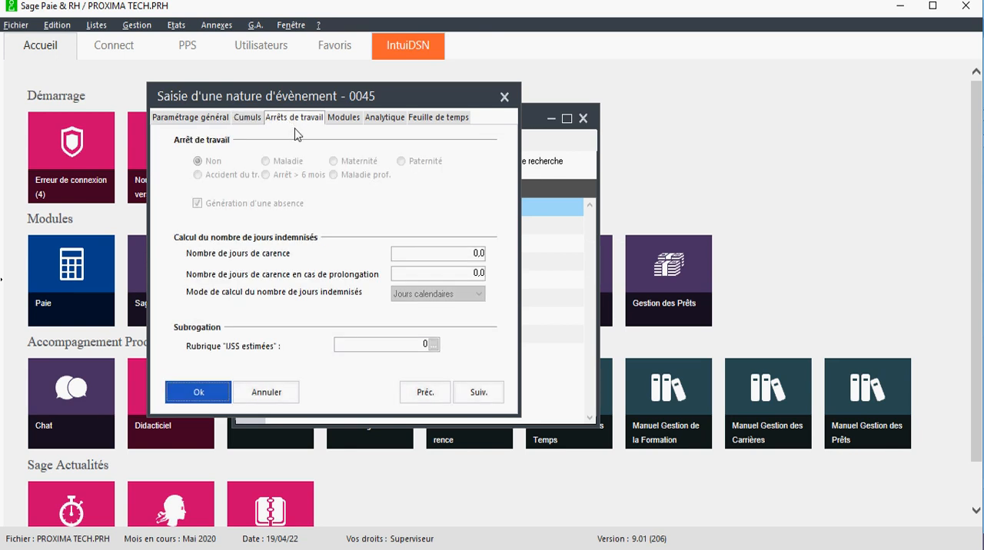
{"action": "left_click", "coordinate": [352, 120]}
{"action": "left_click", "coordinate": [386, 120]}
{"action": "left_click", "coordinate": [423, 121]}
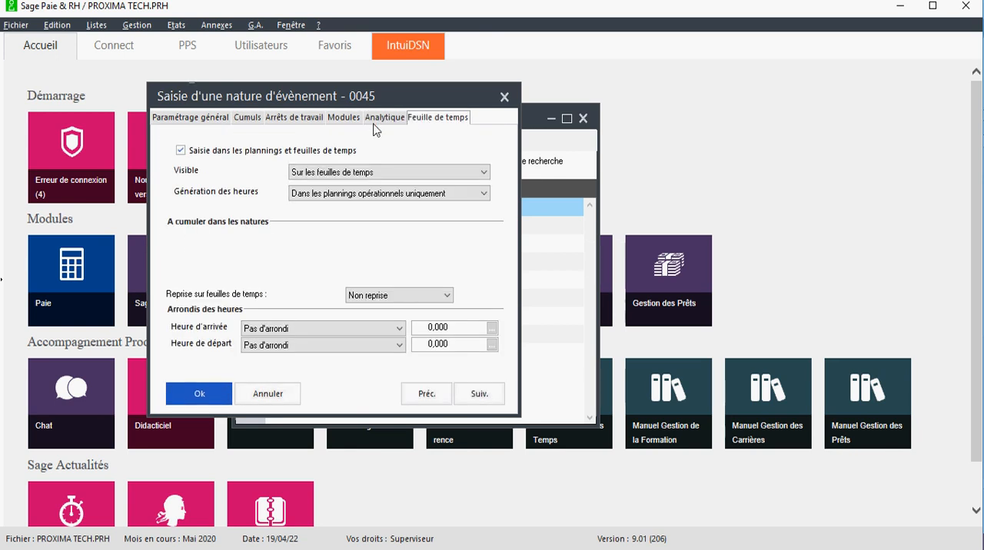
{"action": "left_click", "coordinate": [188, 120]}
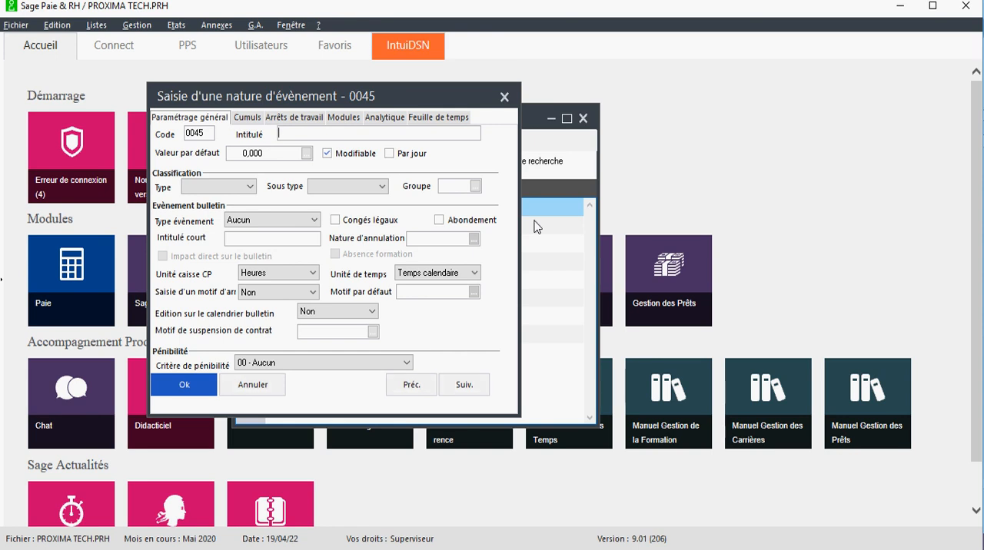
{"action": "left_click_drag", "start_coordinate": [290, 93], "coordinate": [340, 107]}
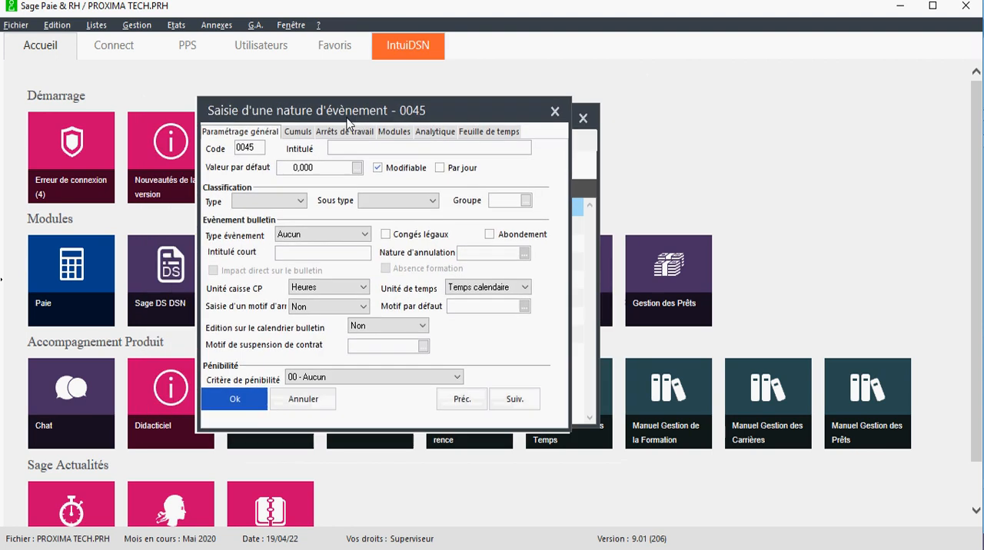